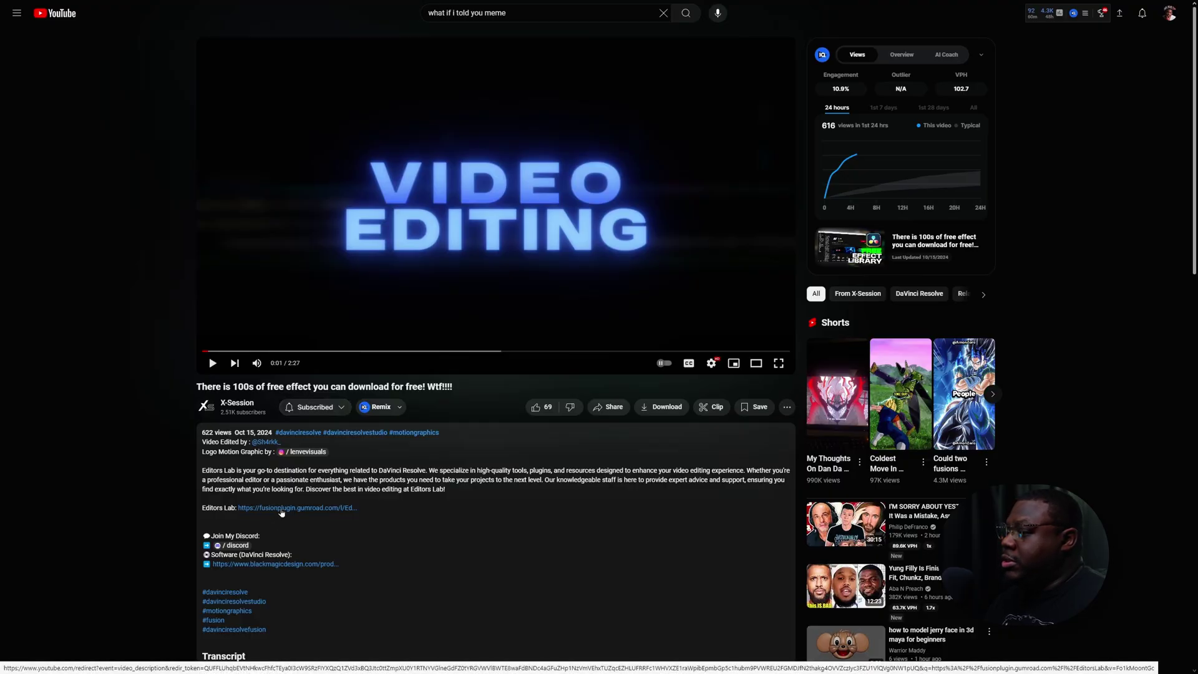
# - Drag install.lua from the Downloads folder onto Resolve's Fusion node editor
pyautogui.click(290, 518)
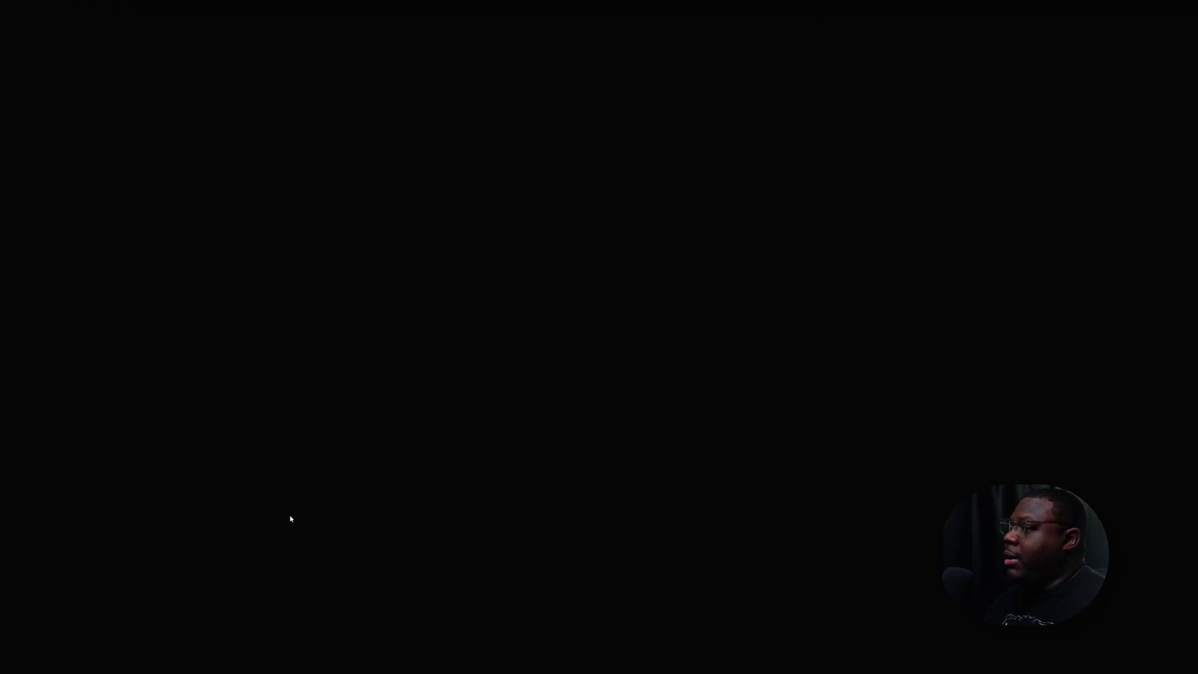
pyautogui.click(810, 396)
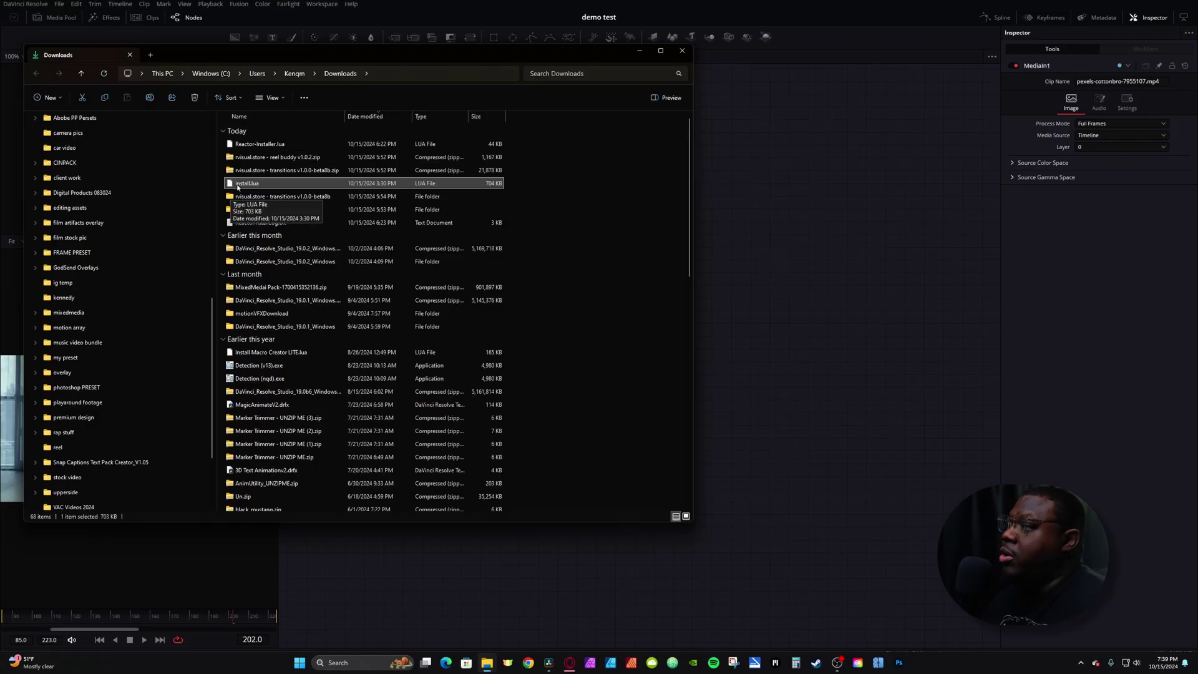
pyautogui.moveTo(848, 153); pyautogui.dragTo(681, 286)
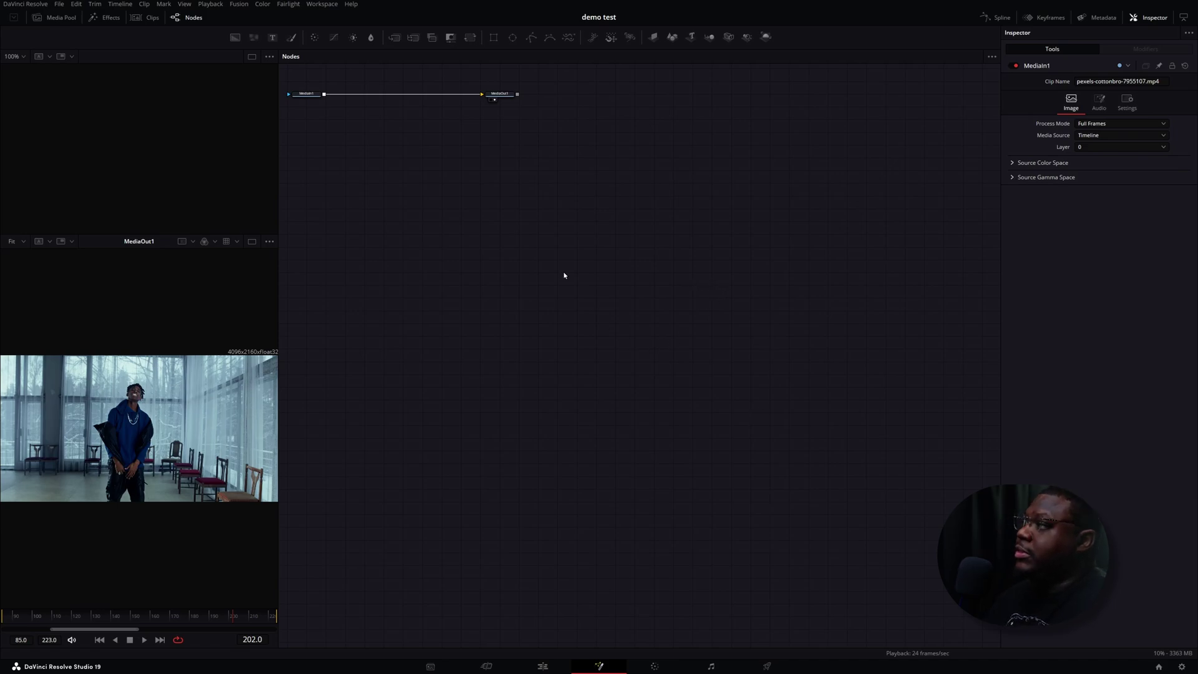
# - Confirm the install in the Console, then launch Scripts > X-Session > Editors Lab > Editors Lab
pyautogui.click(322, 4)
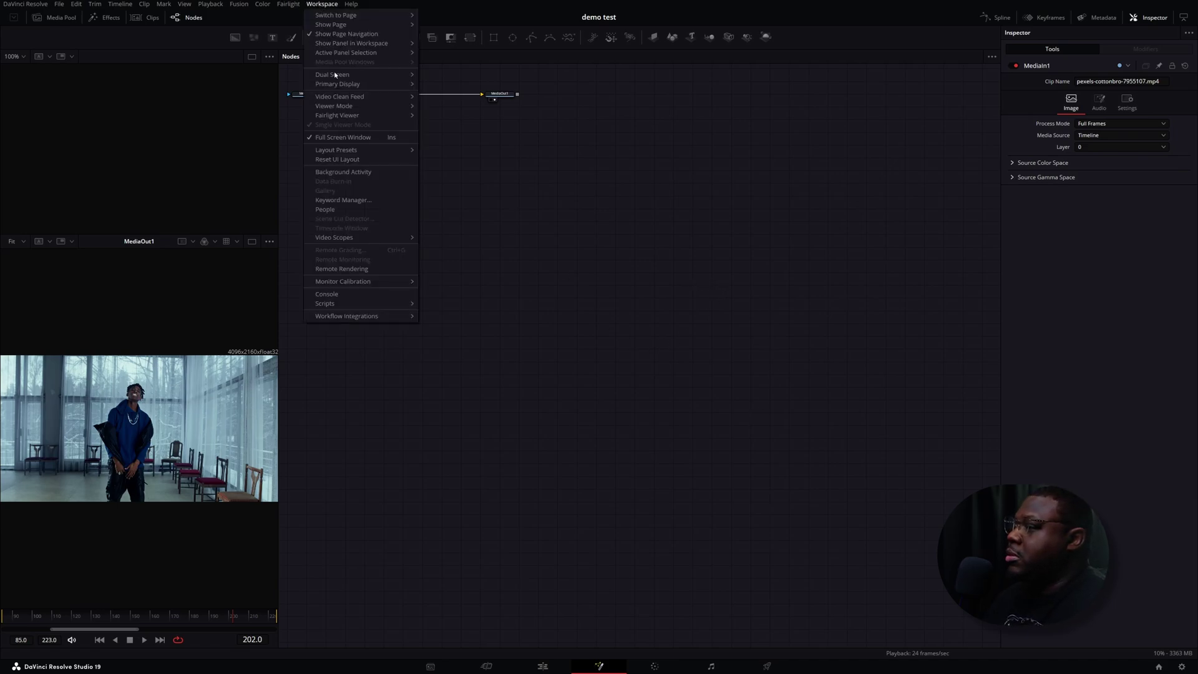
pyautogui.click(337, 294)
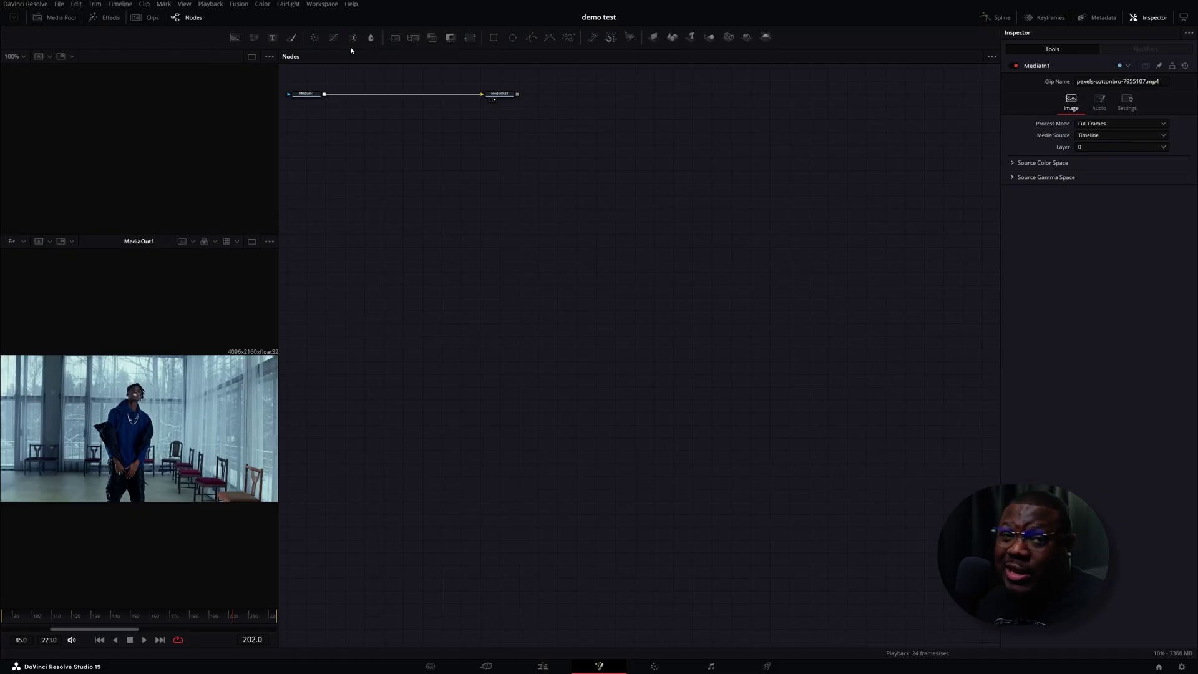
pyautogui.click(322, 4)
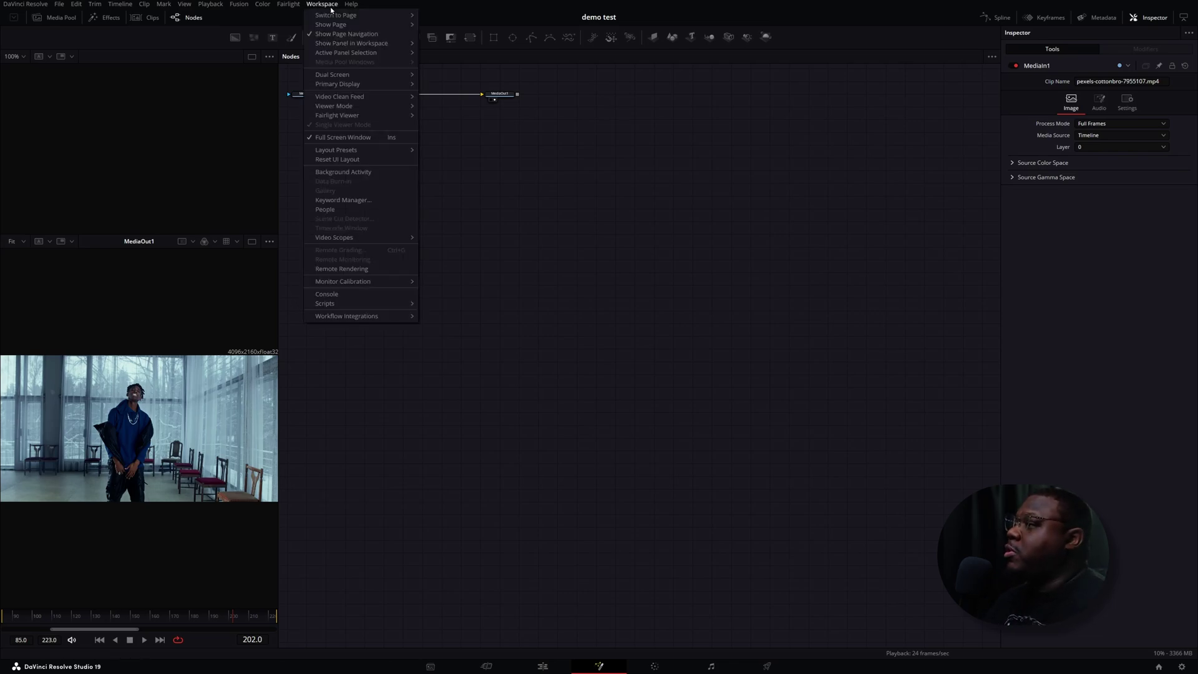
pyautogui.moveTo(373, 303)
pyautogui.moveTo(468, 341)
pyautogui.moveTo(561, 341)
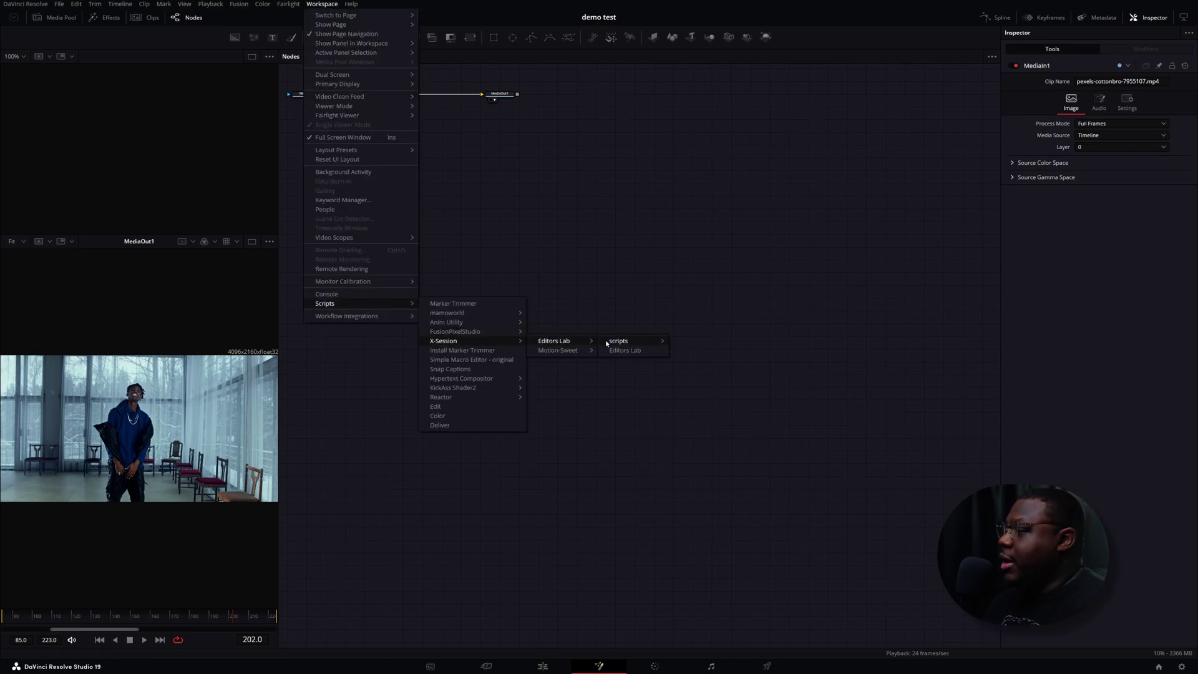
pyautogui.click(625, 350)
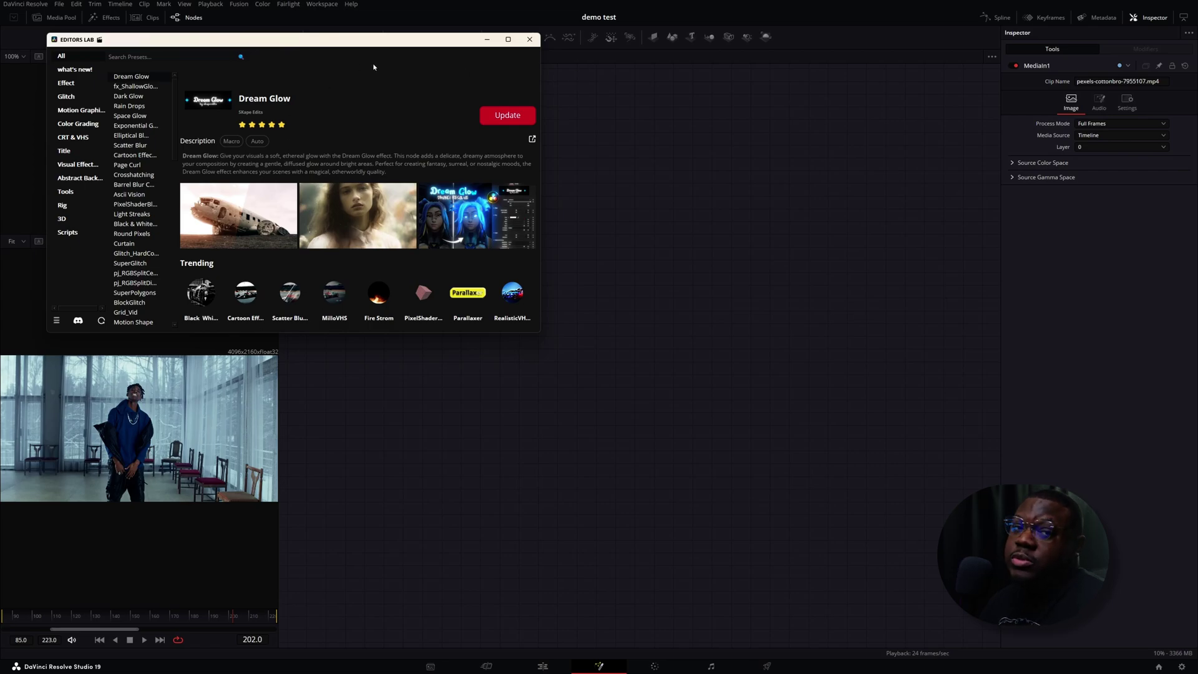
# - Filter Editors Lab to What's new and the Effect category, selecting the Rain Drops preset
pyautogui.click(96, 68)
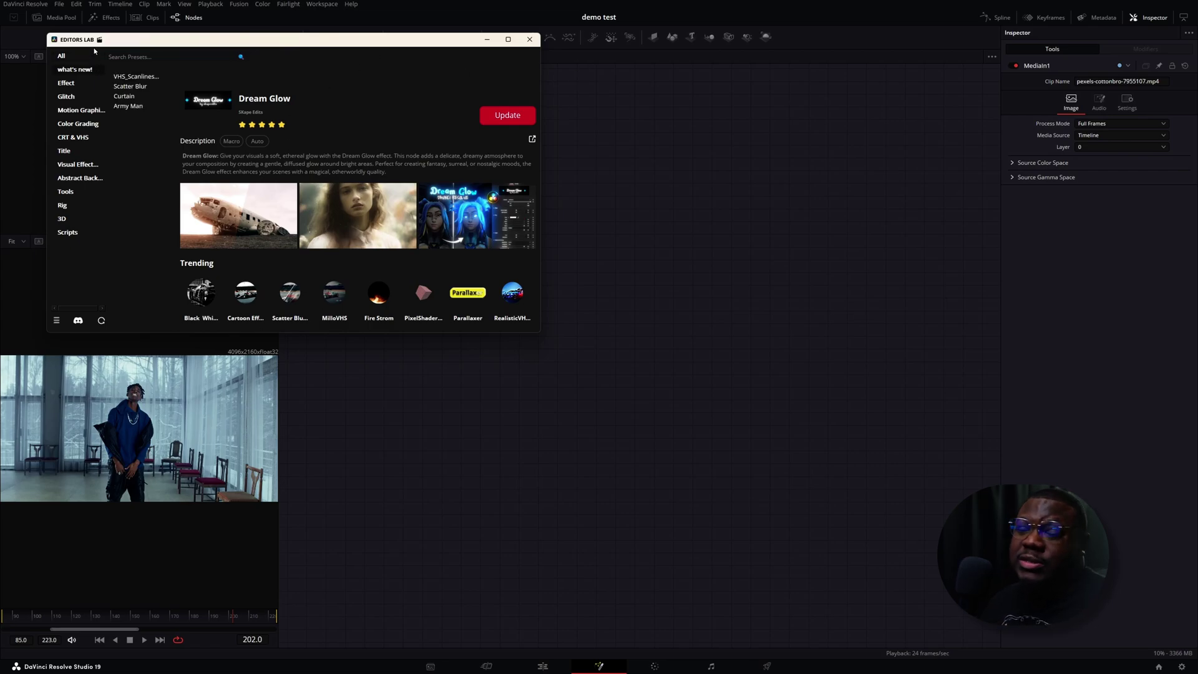
pyautogui.click(140, 78)
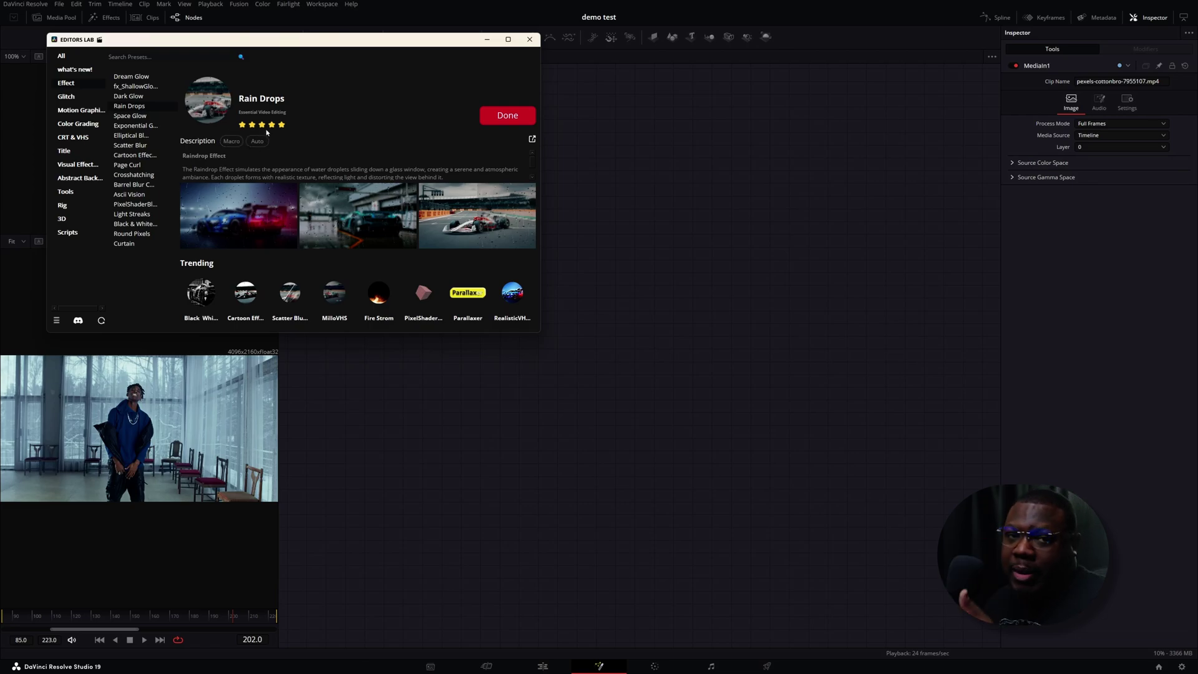
pyautogui.click(75, 69)
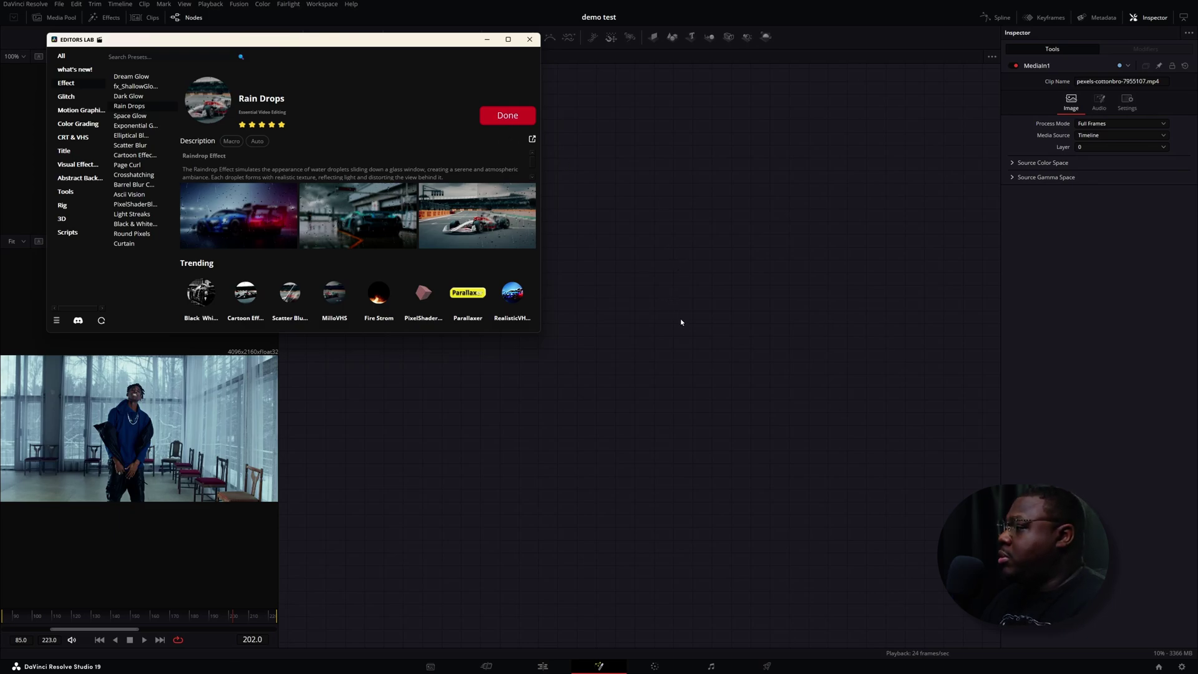
# - Add the Rain Drops node through the tool search using 'rain'
pyautogui.hotkey('shift', 'space')
pyautogui.write('man')
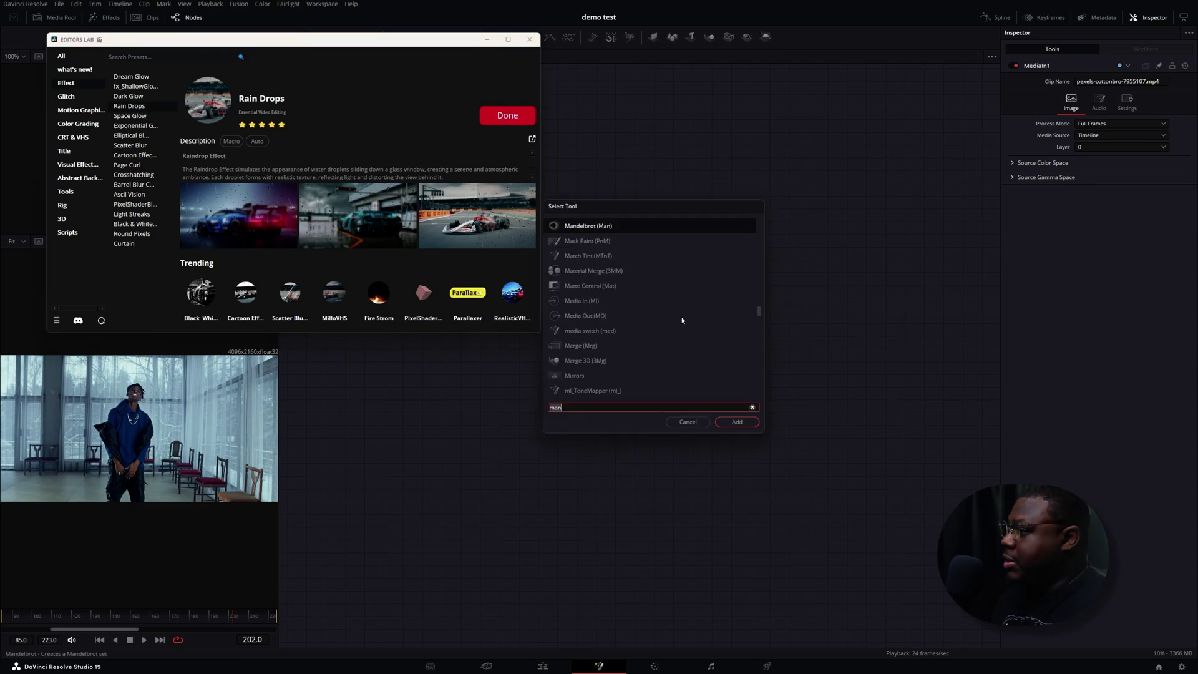
pyautogui.press('BackSpace')
pyautogui.press('BackSpace')
pyautogui.press('BackSpace')
pyautogui.write('rain')
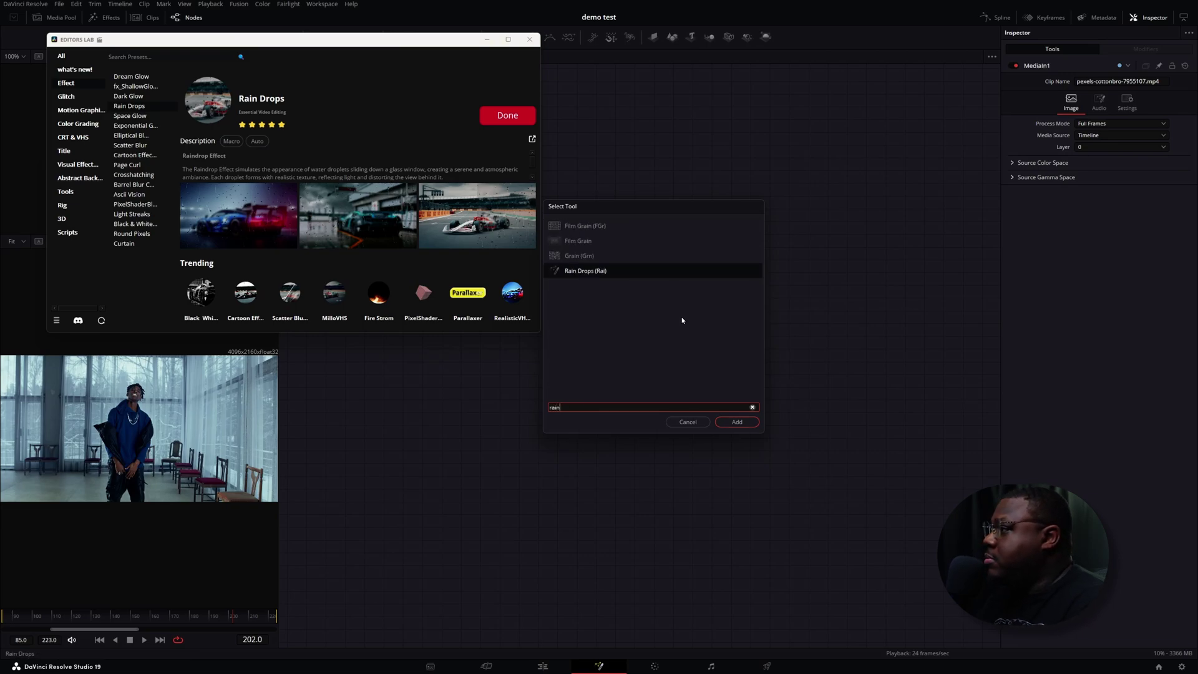
pyautogui.press('Return')
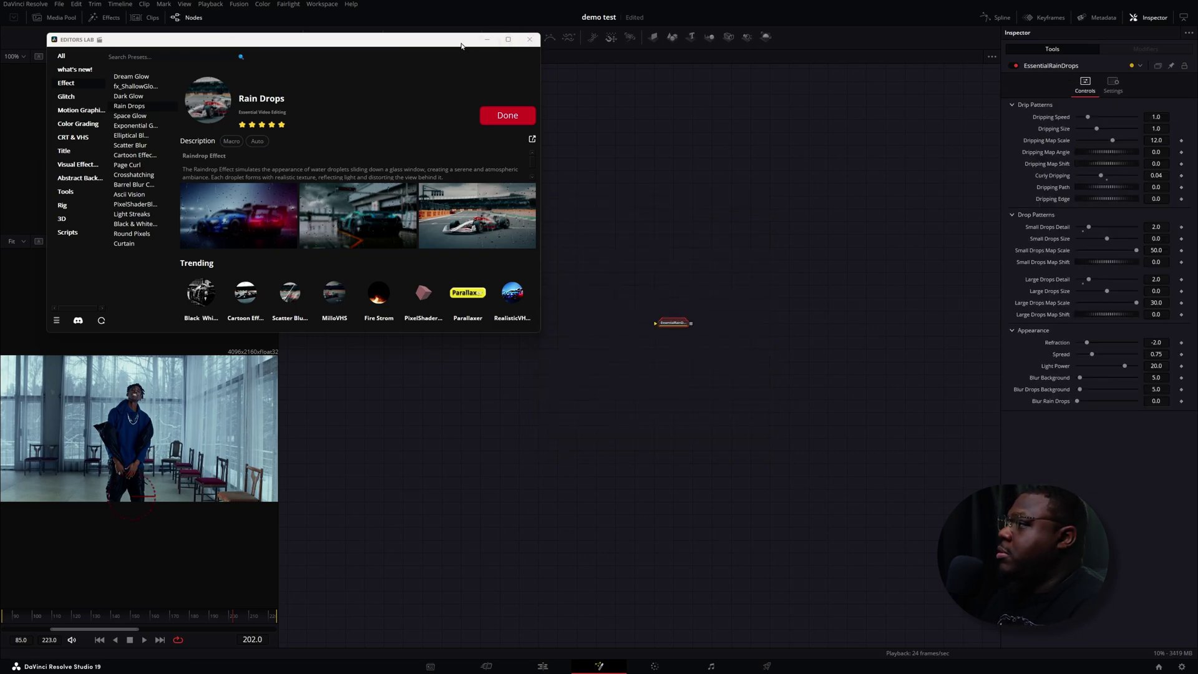
# - Spread out MediaIn1 and MediaOut1 and insert EssentialRainDrops on the link between them
pyautogui.click(486, 40)
pyautogui.moveTo(304, 94); pyautogui.dragTo(478, 336)
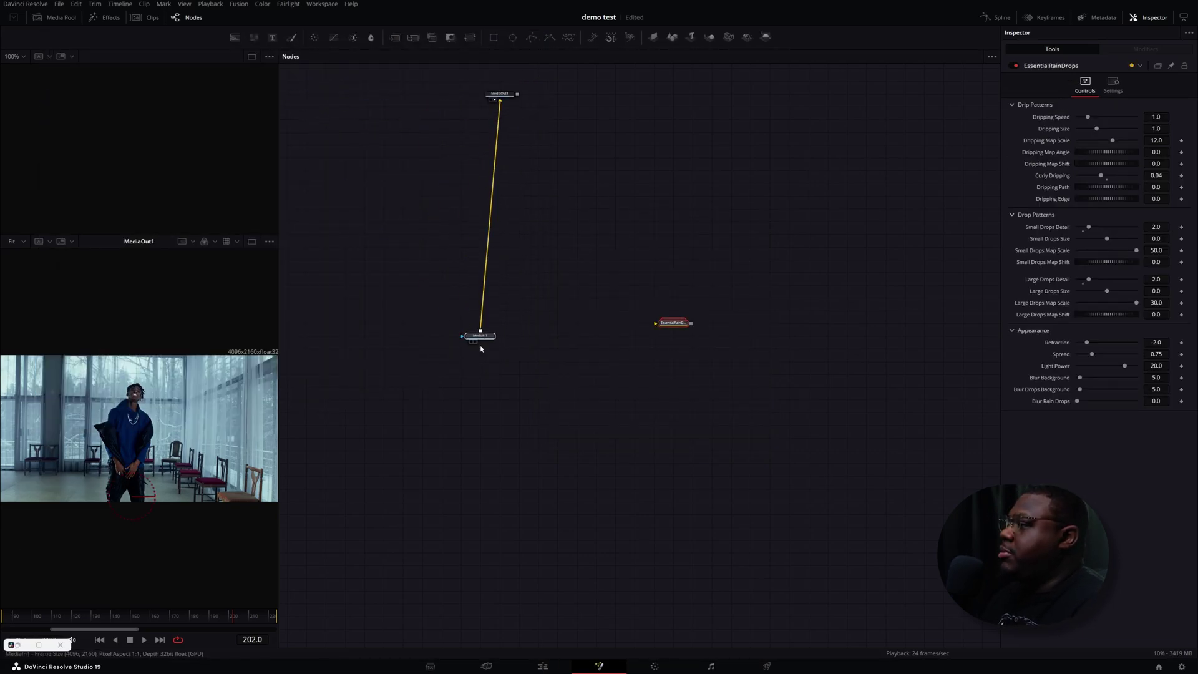
pyautogui.moveTo(500, 95); pyautogui.dragTo(847, 247)
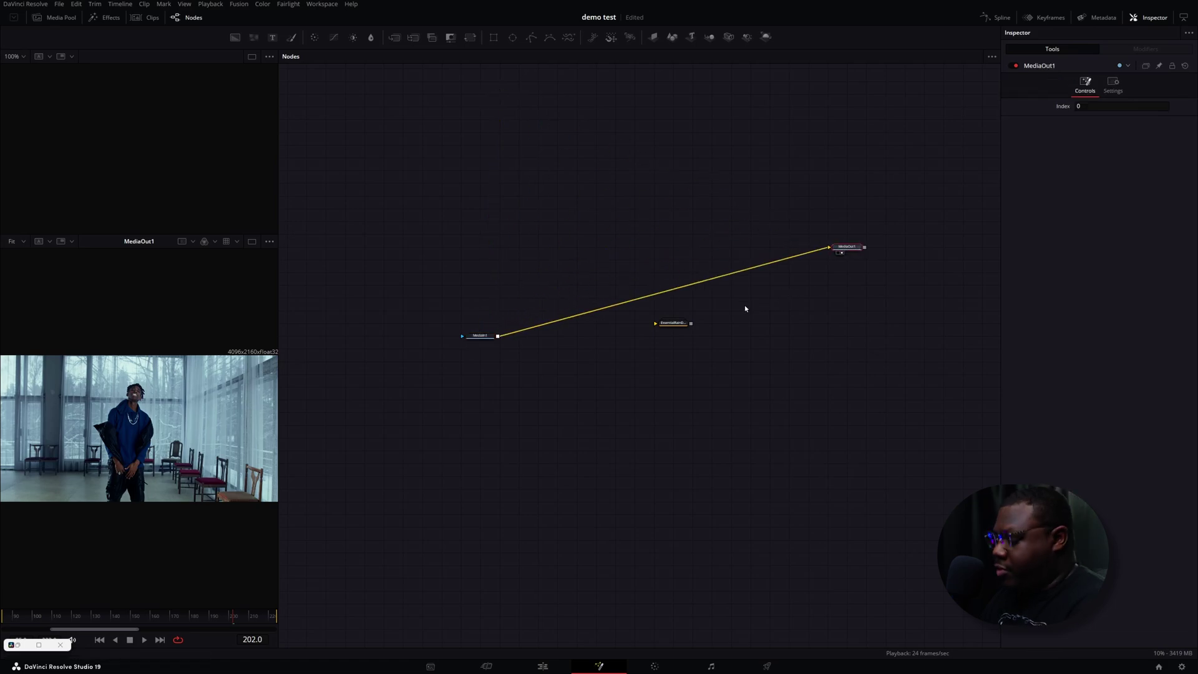
pyautogui.moveTo(678, 328); pyautogui.dragTo(674, 284)
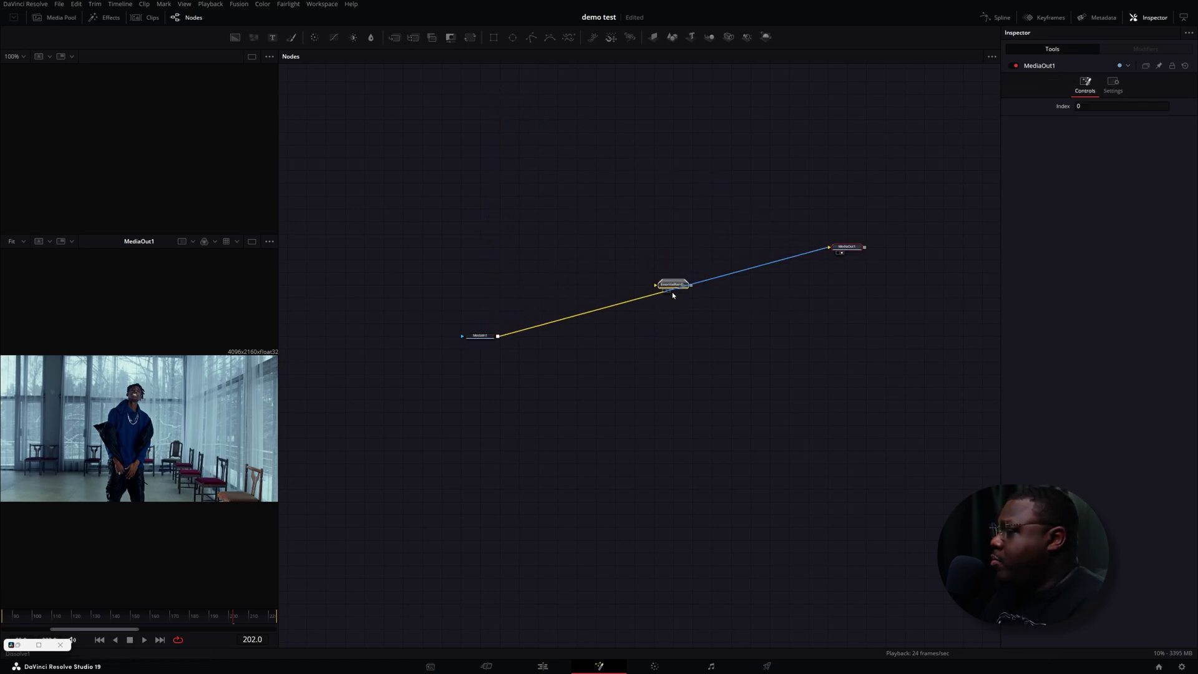
pyautogui.click(673, 286)
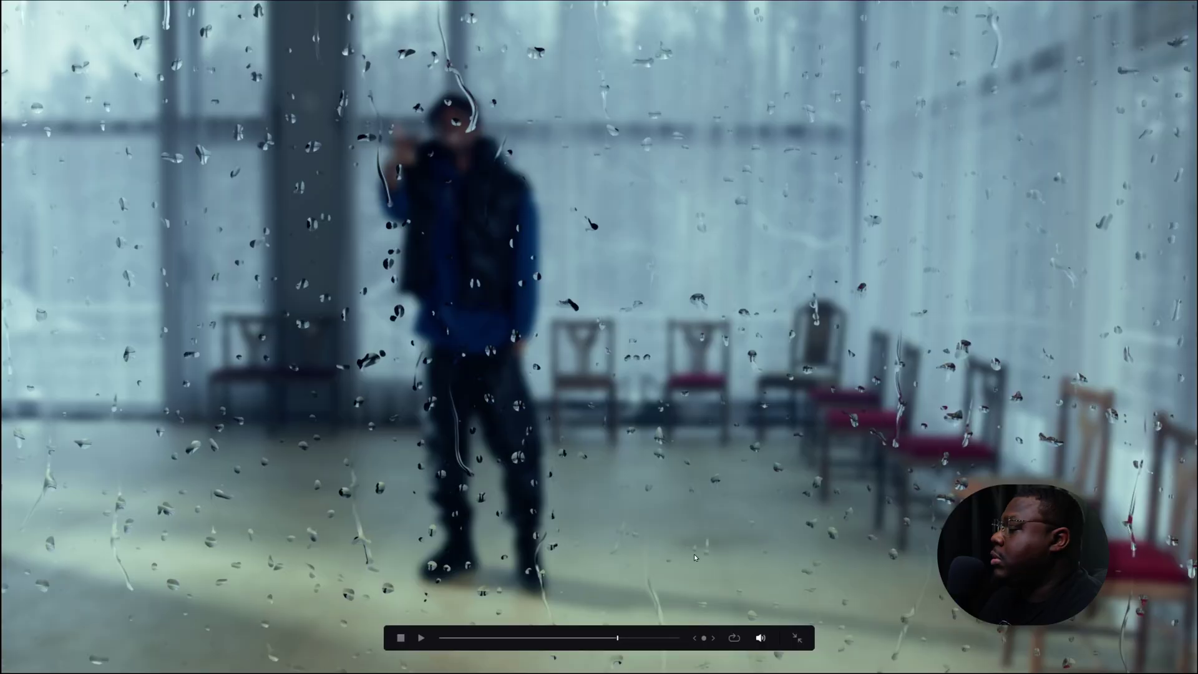
# - Play the clip to preview the raindrops and display the EssentialRainDrops controls
pyautogui.press('space')
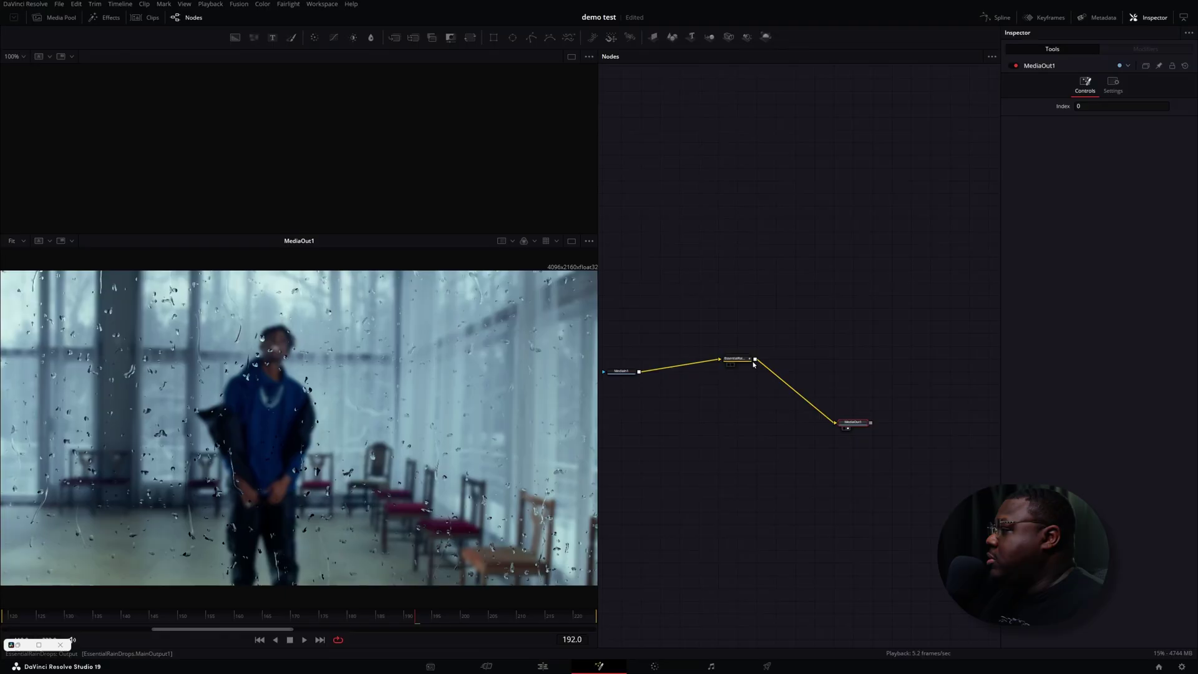
pyautogui.click(744, 361)
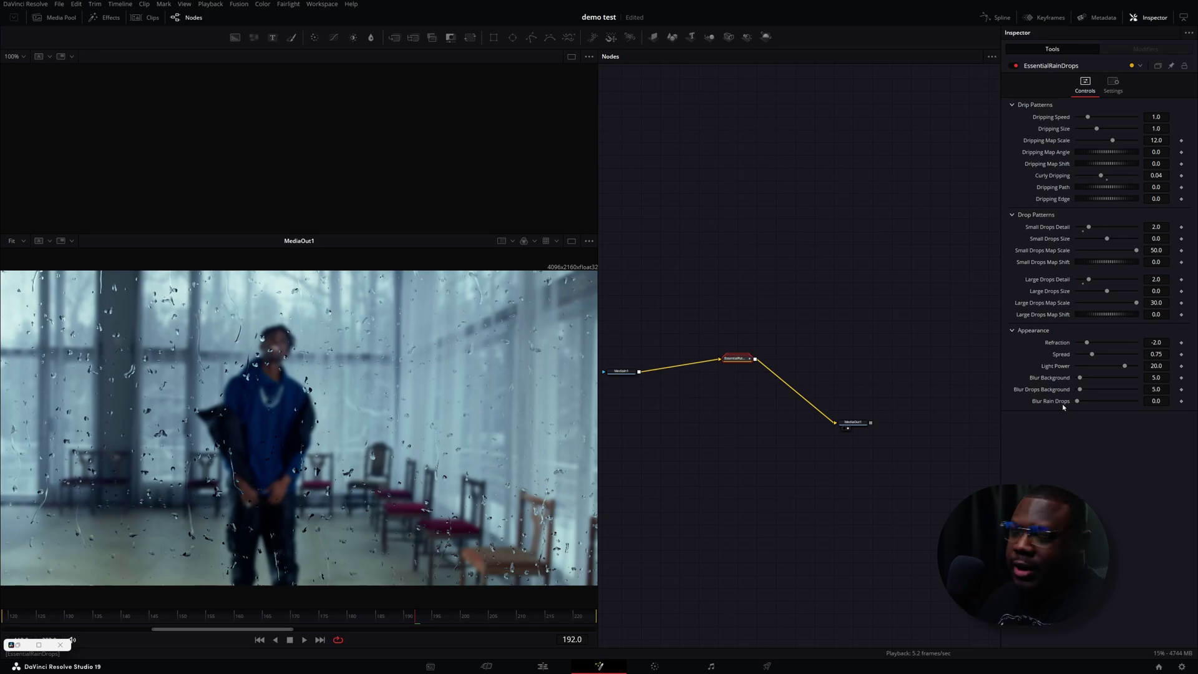
# - Browse Editors Lab's CRT & VHS and Color Grading presets, open the Discord invite, and search for a glow tool
pyautogui.click(42, 648)
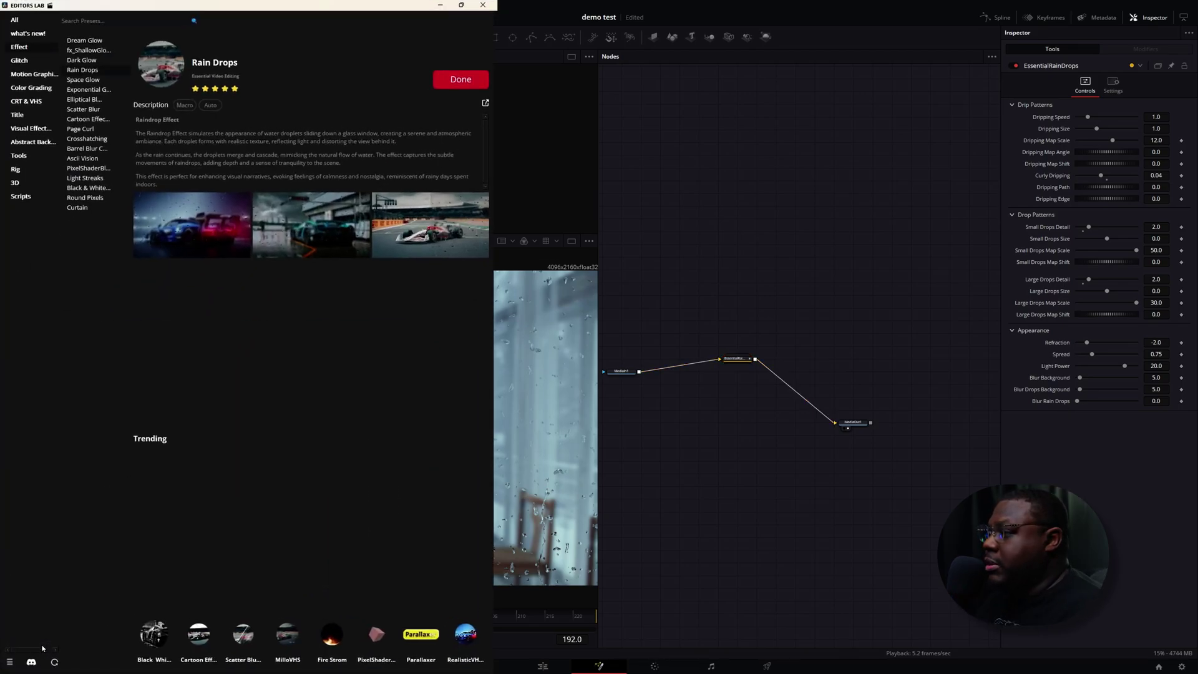
pyautogui.click(28, 33)
pyautogui.click(26, 101)
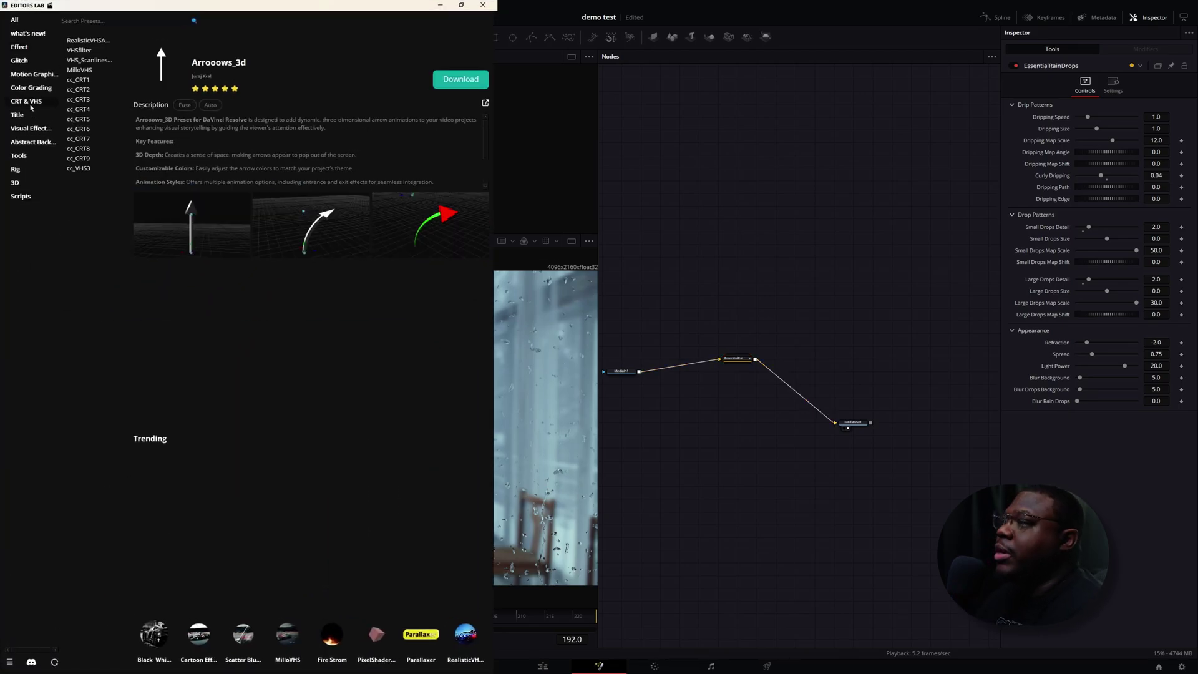
pyautogui.click(45, 86)
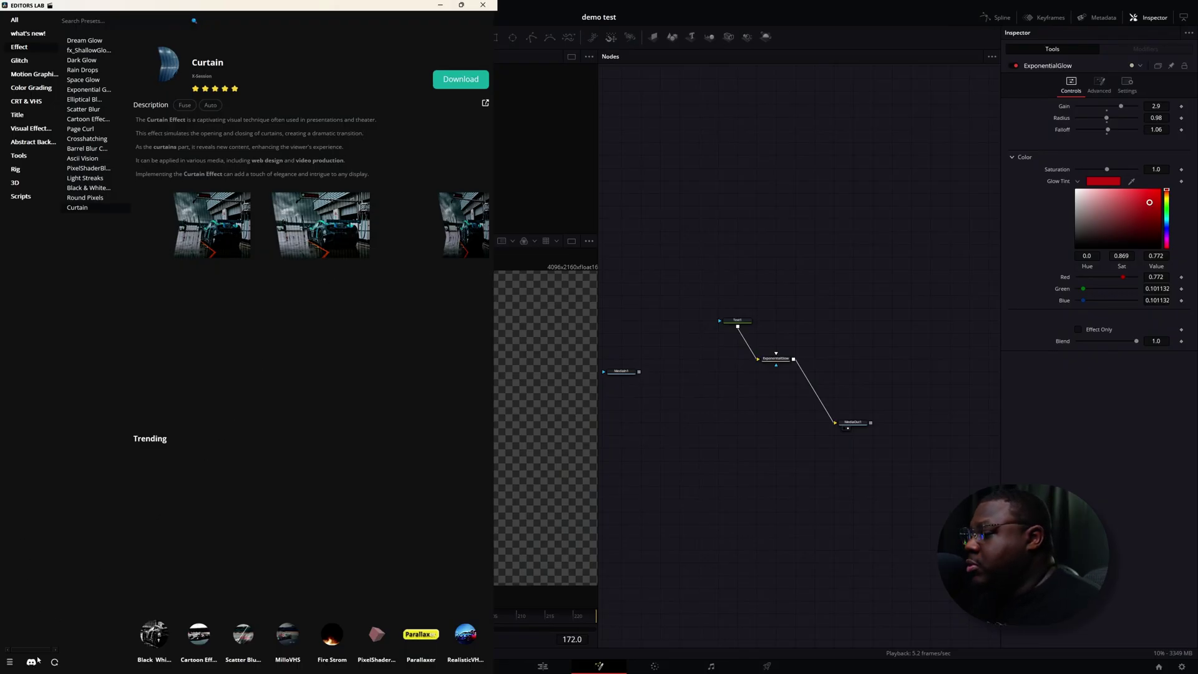
pyautogui.click(31, 663)
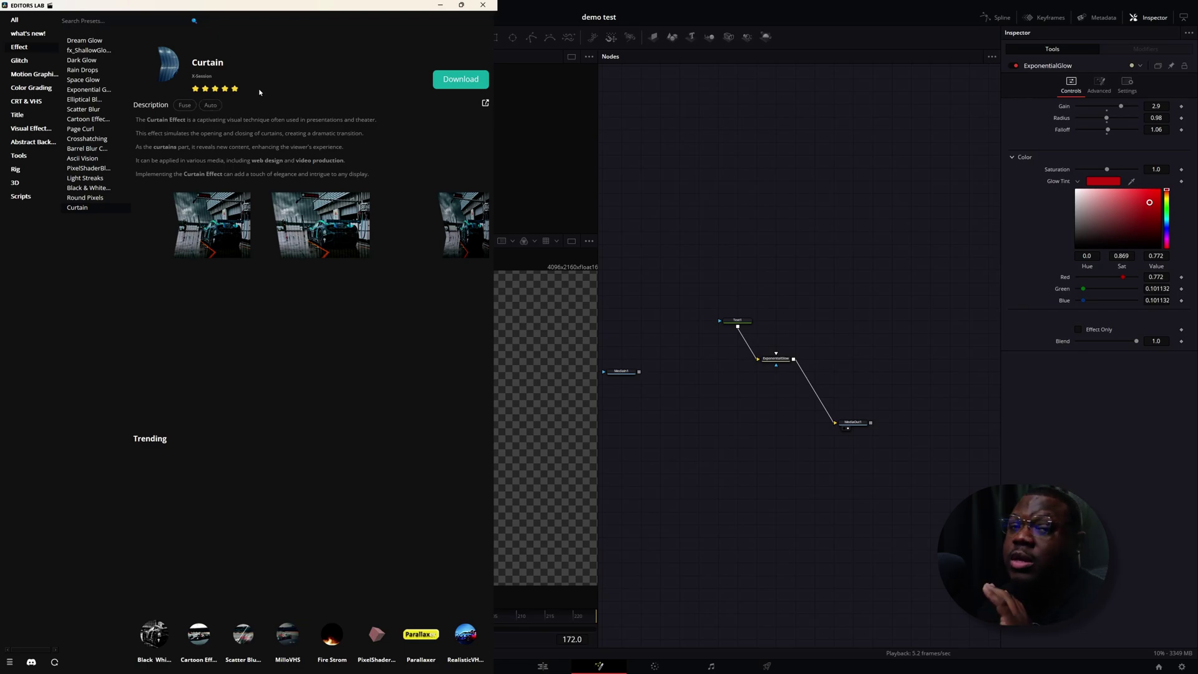
pyautogui.hotkey('shift', 'space')
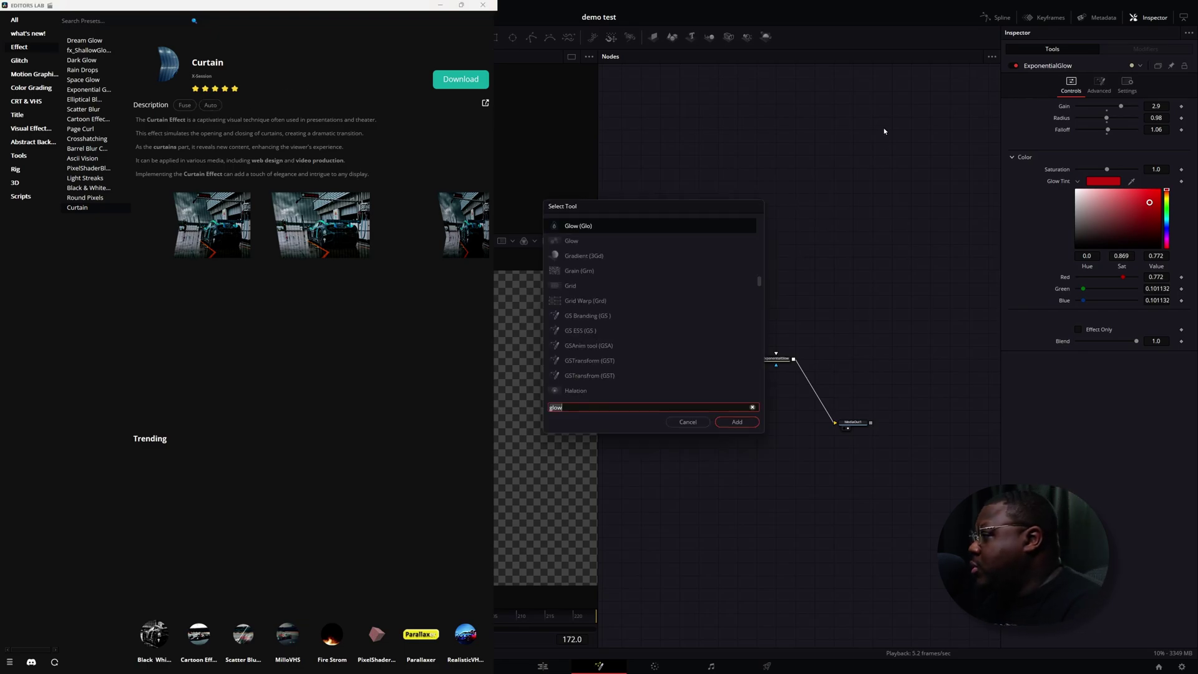